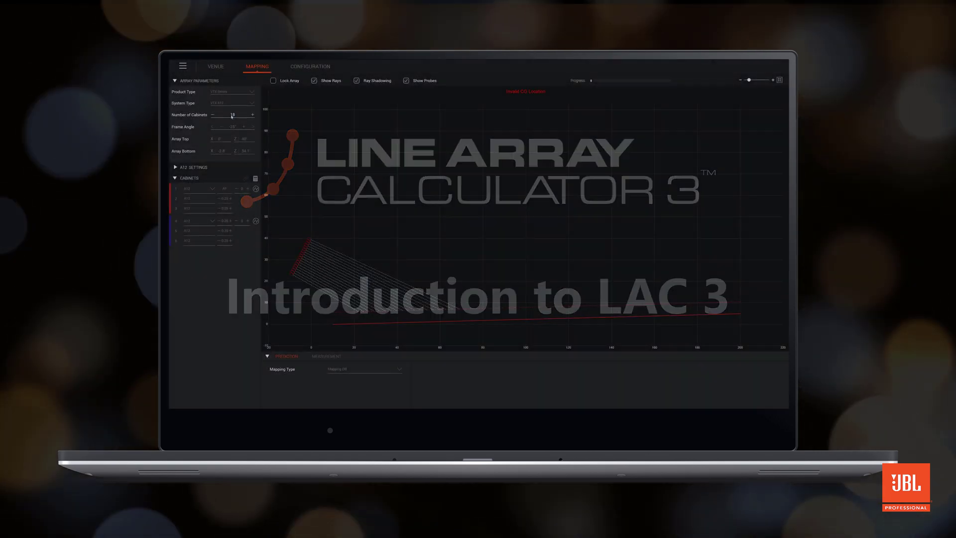
Switch the prediction between the SPL colour map and SPL over distance.
click(218, 139)
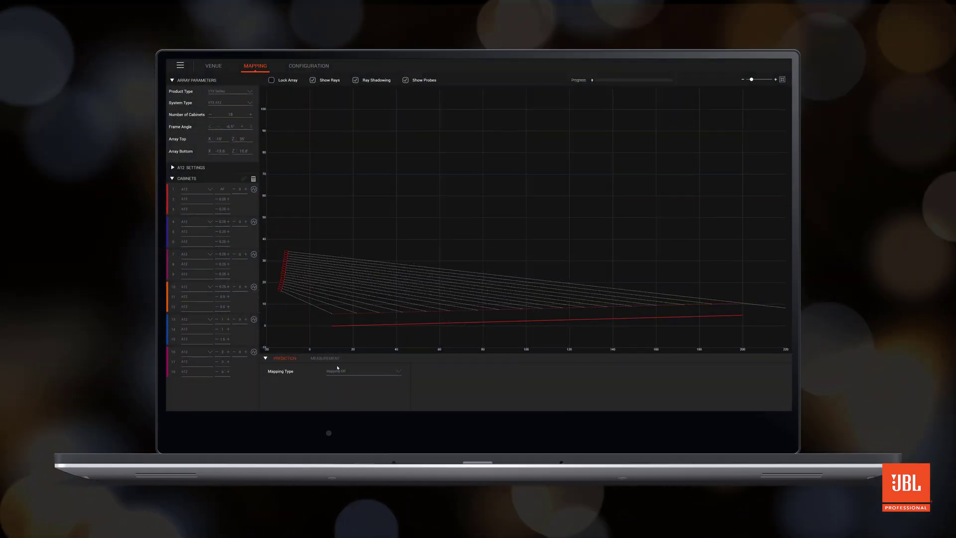
click(339, 369)
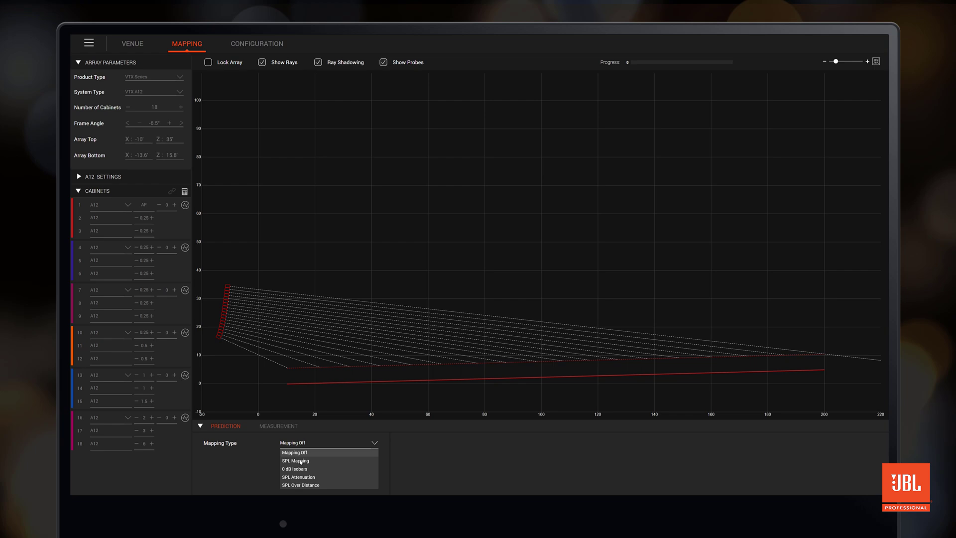
click(300, 461)
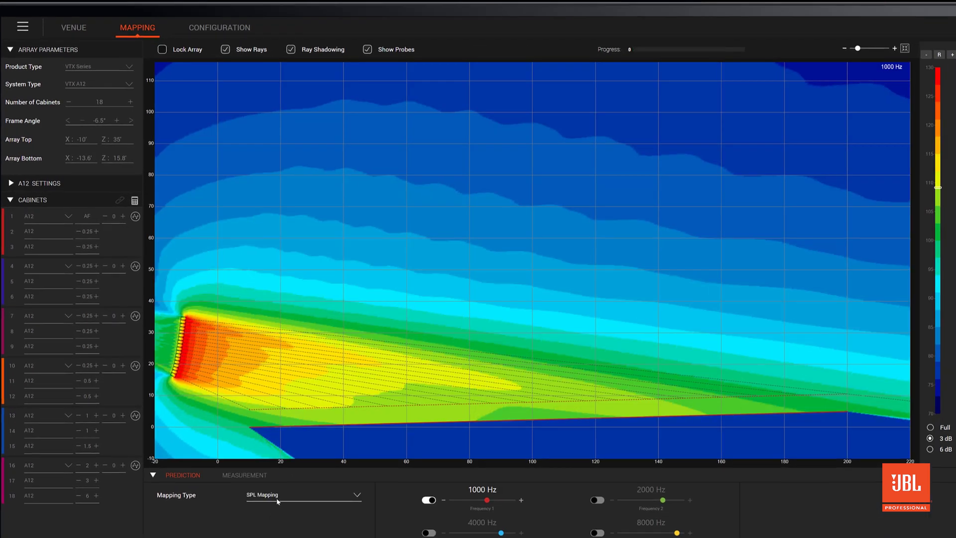
click(278, 497)
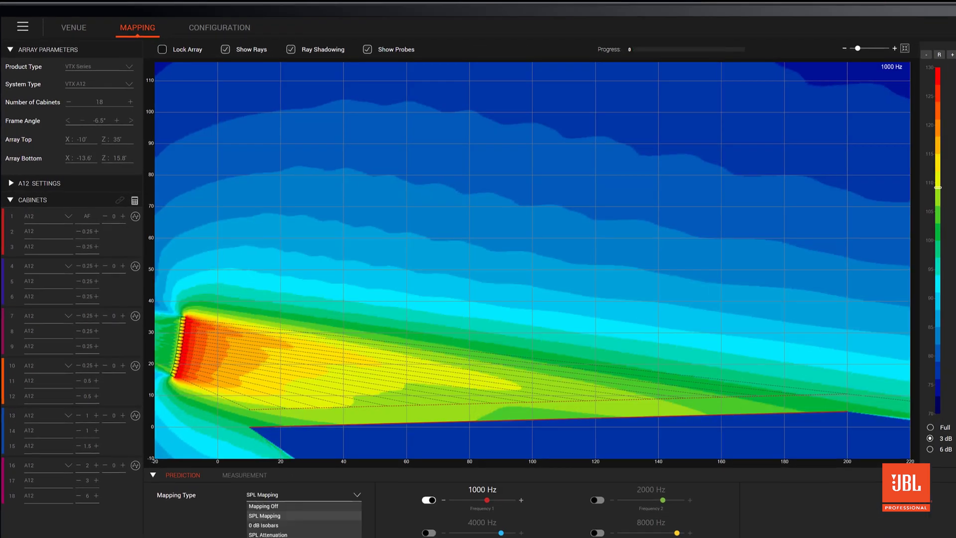
click(264, 527)
View the rigging details and mobile-export QR code, then launch Line Array Calculator 3.
click(213, 27)
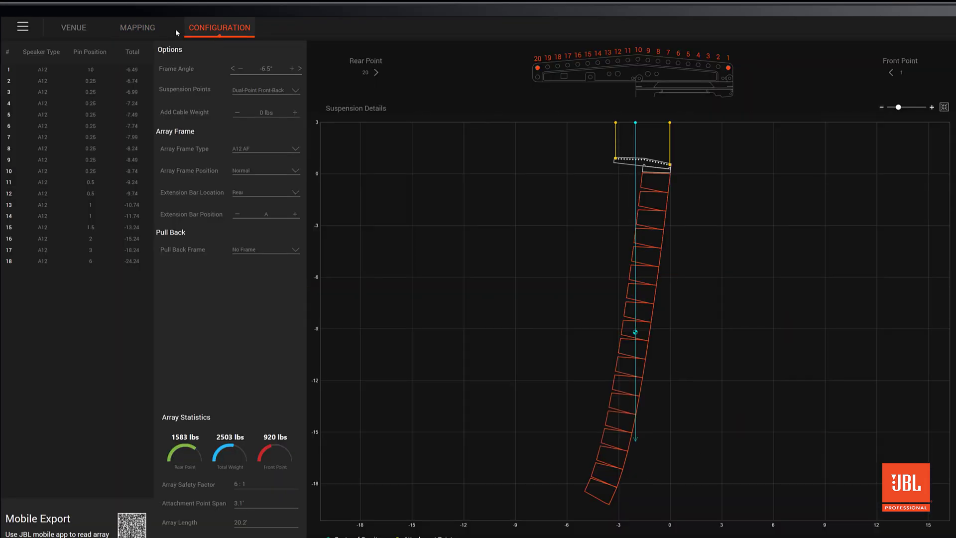
click(132, 525)
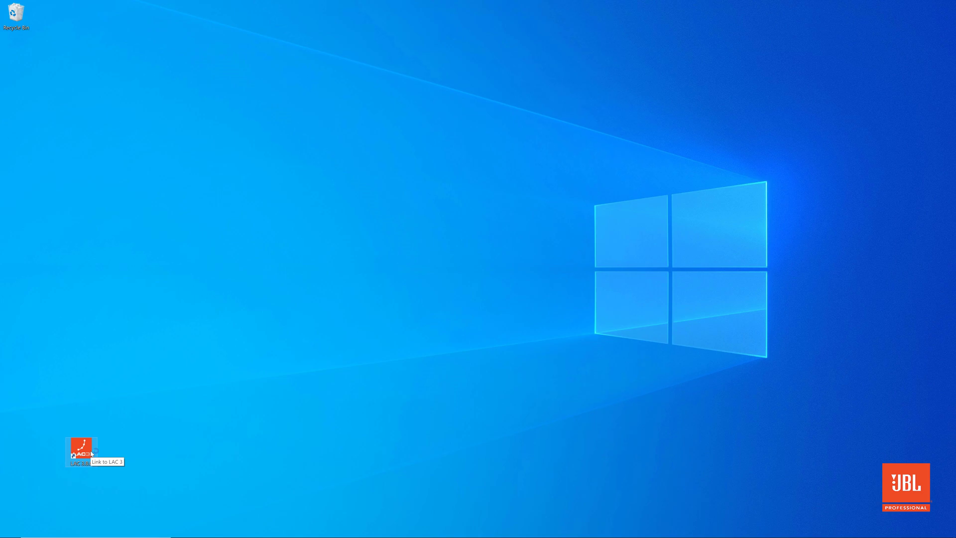
double_click(81, 450)
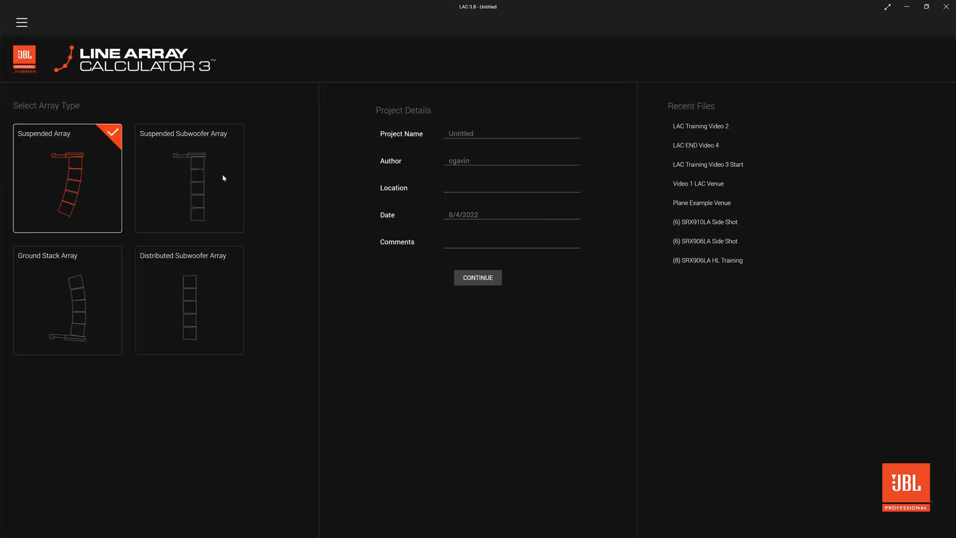
Compare Suspended Subwoofer, Ground Stack and Distributed Subwoofer Array types, ending on Distributed Subwoofer.
click(223, 178)
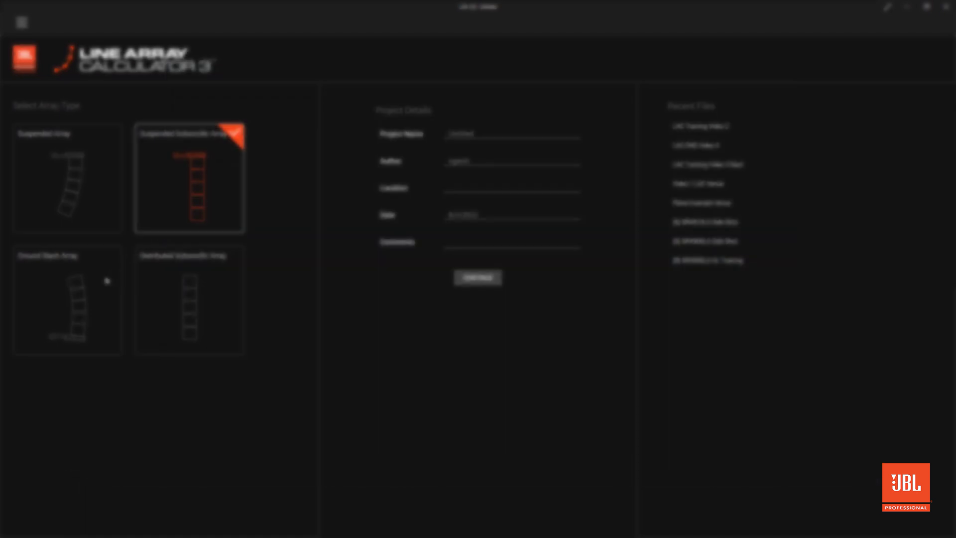
click(106, 280)
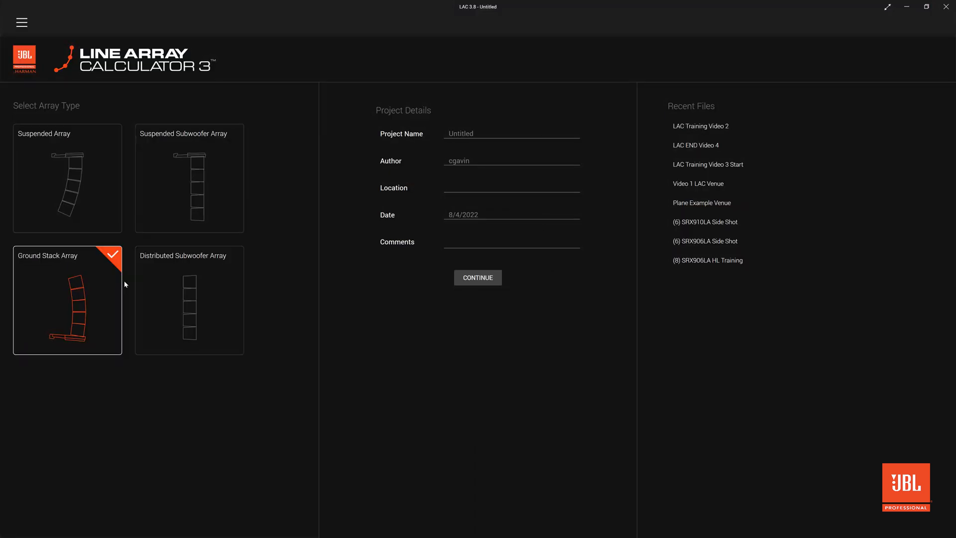
click(162, 284)
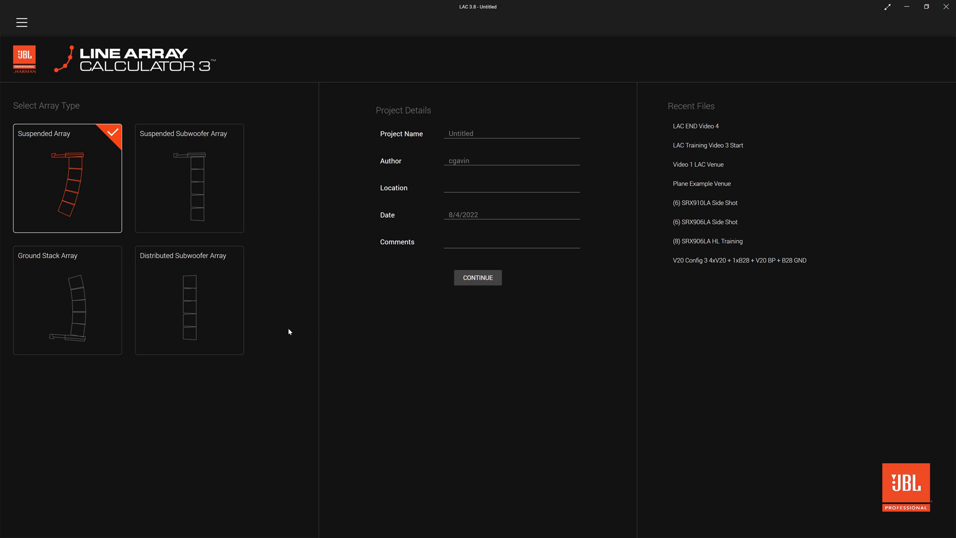
Create the project with location 'Northridge CA' and comment 'LAC Training Video'.
click(457, 190)
text(Northridge CA)
click(441, 313)
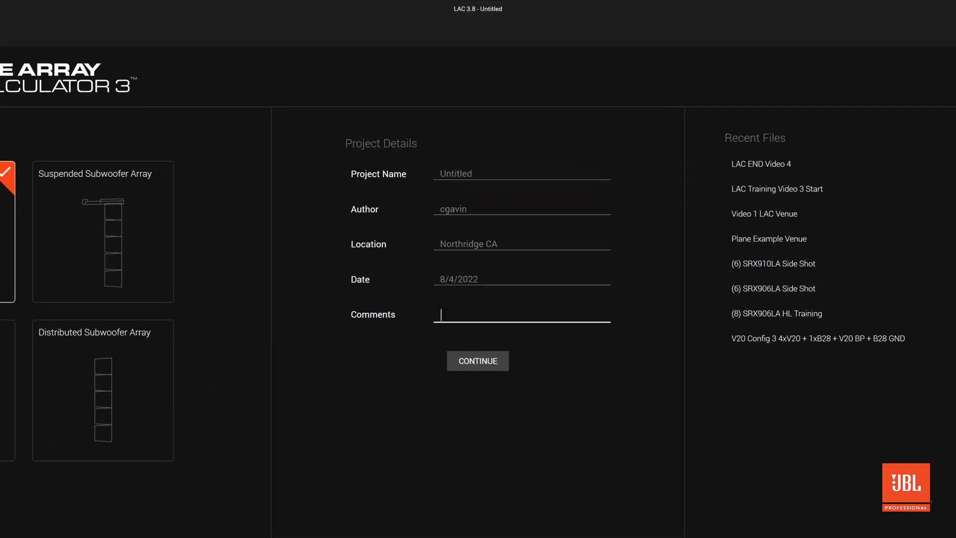
text(LAC Training Video)
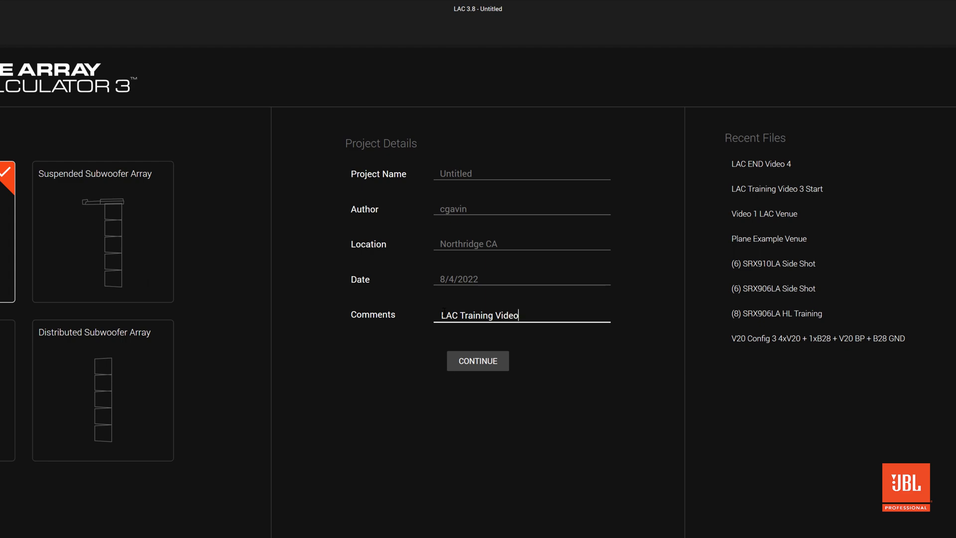
click(477, 361)
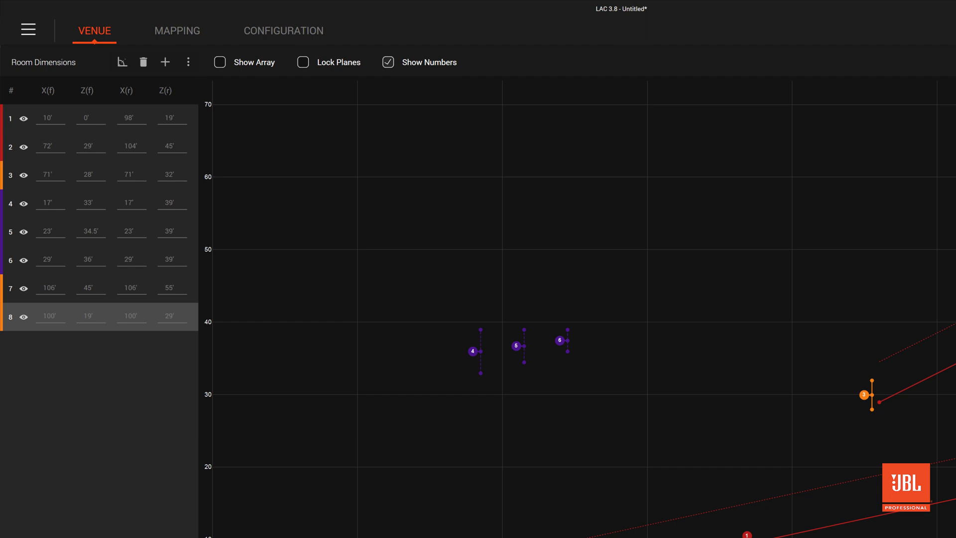
Set the system type to VTX A8 on the Mapping page.
click(167, 34)
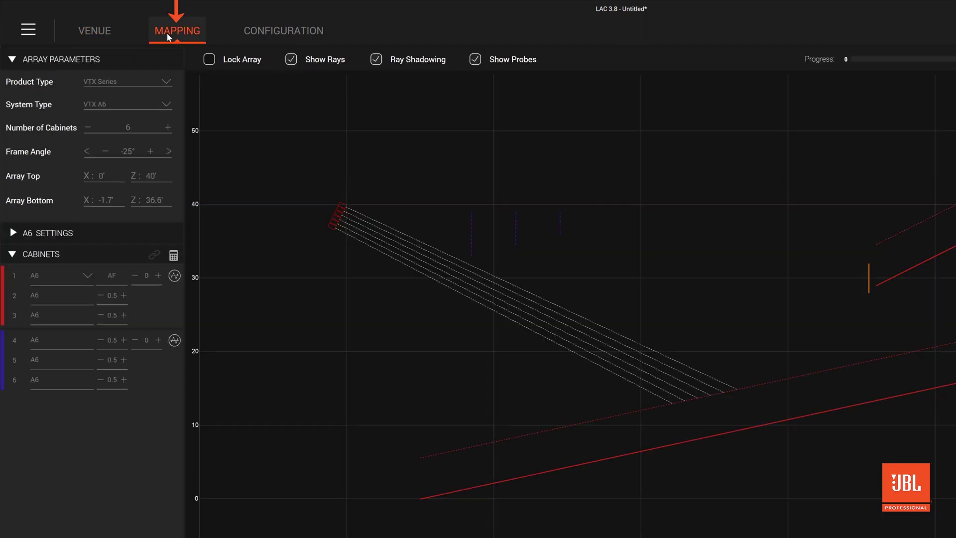
click(145, 102)
click(109, 129)
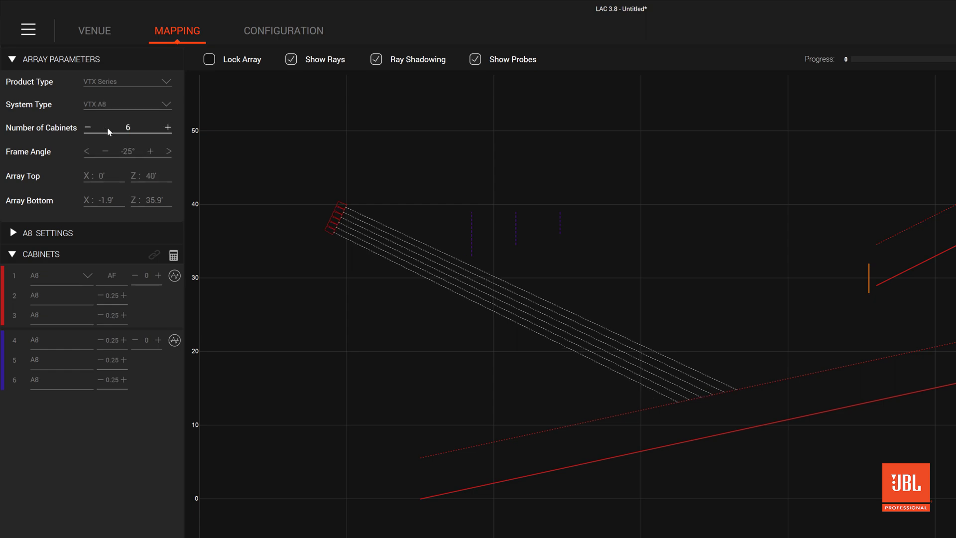
Place the array top at X -5' and Z 28'.
click(105, 175)
text(-5)
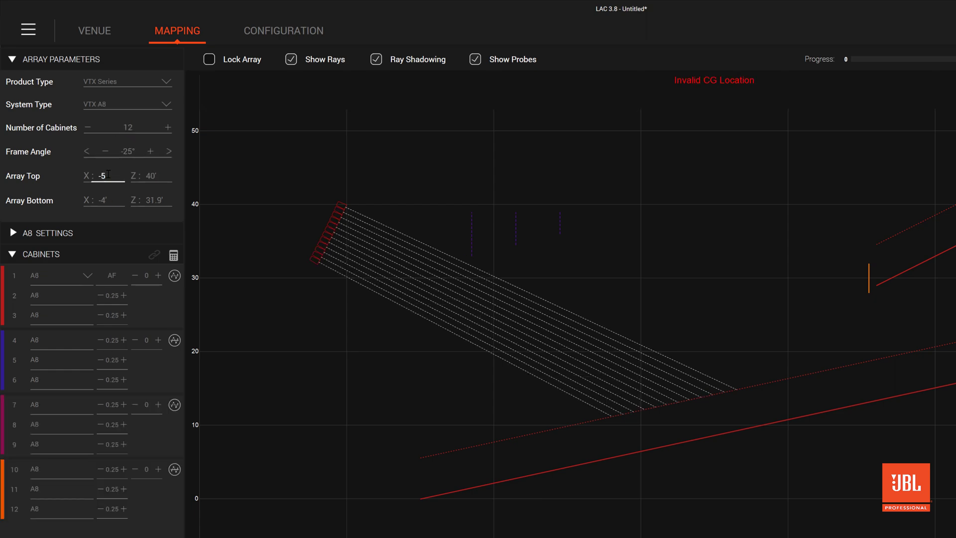
key(Return)
key(Tab)
text(28)
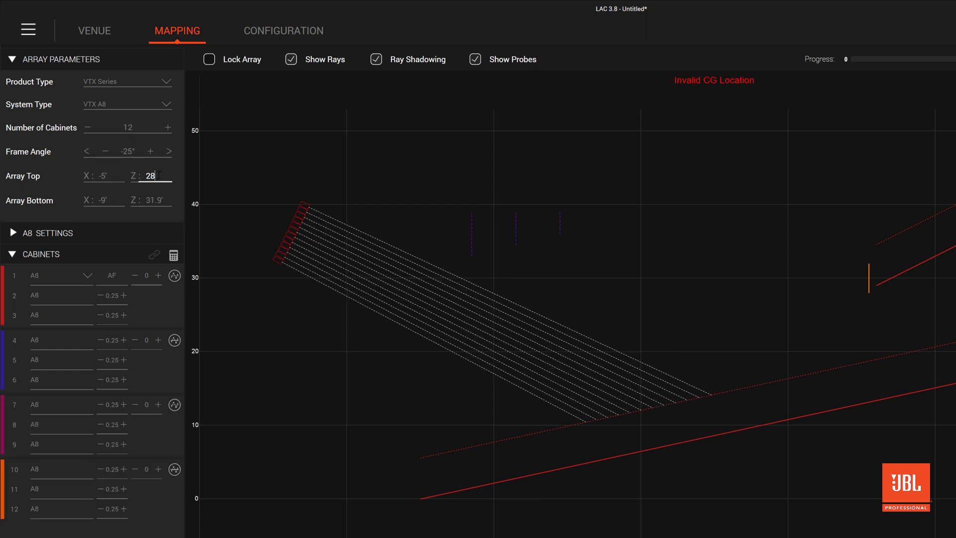
key(Return)
click(173, 255)
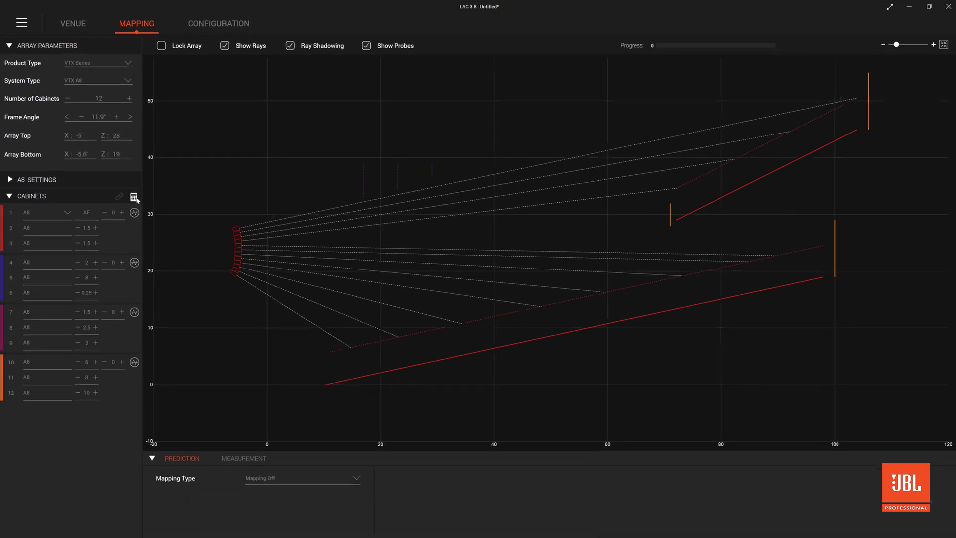
Reduce cabinet 5's splay angle and increase cabinet 6's splay angle.
click(77, 277)
click(95, 293)
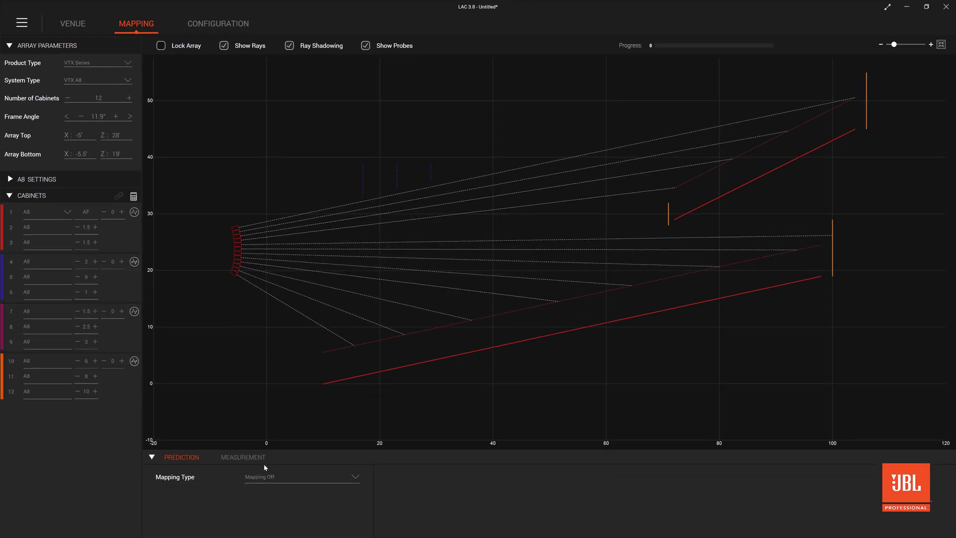
click(264, 476)
Show the SPL map and probe graph, add probes 1–4 across the audience, and average their curves.
click(260, 497)
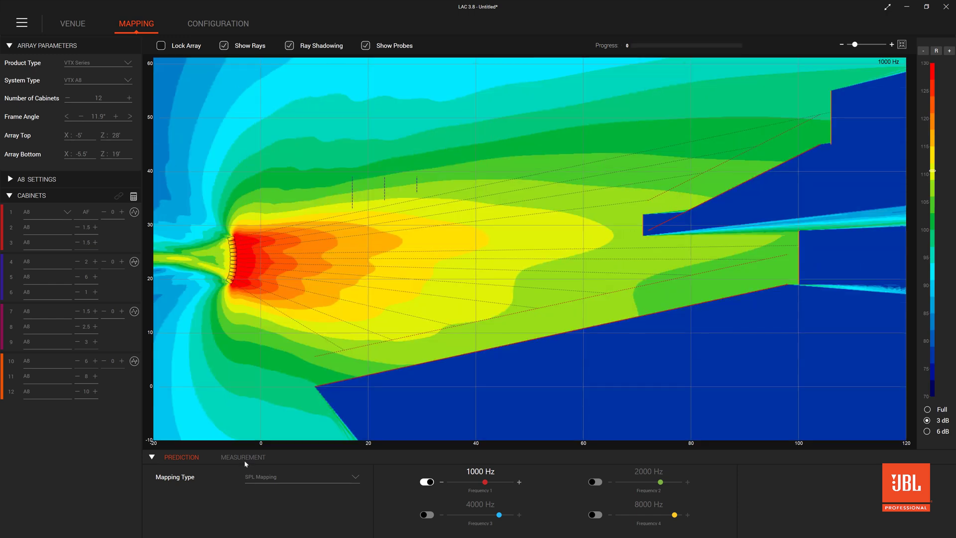
click(243, 457)
right_click(408, 334)
click(414, 339)
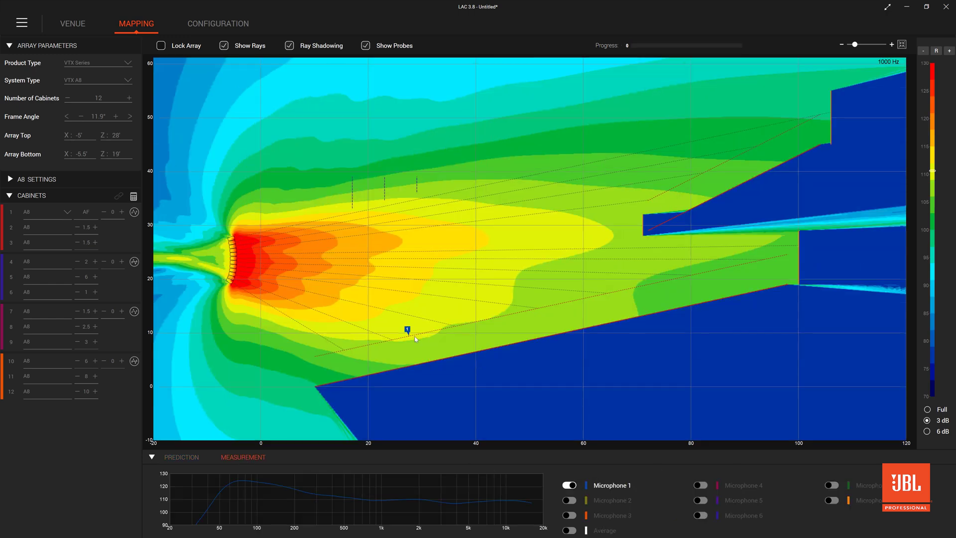
right_click(547, 303)
click(553, 307)
right_click(701, 272)
click(720, 277)
right_click(714, 166)
click(727, 170)
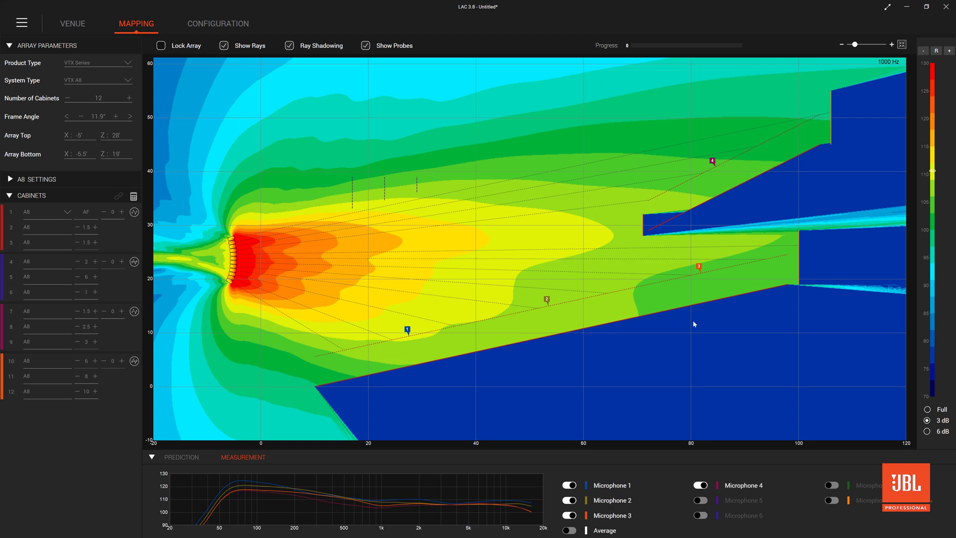
click(571, 531)
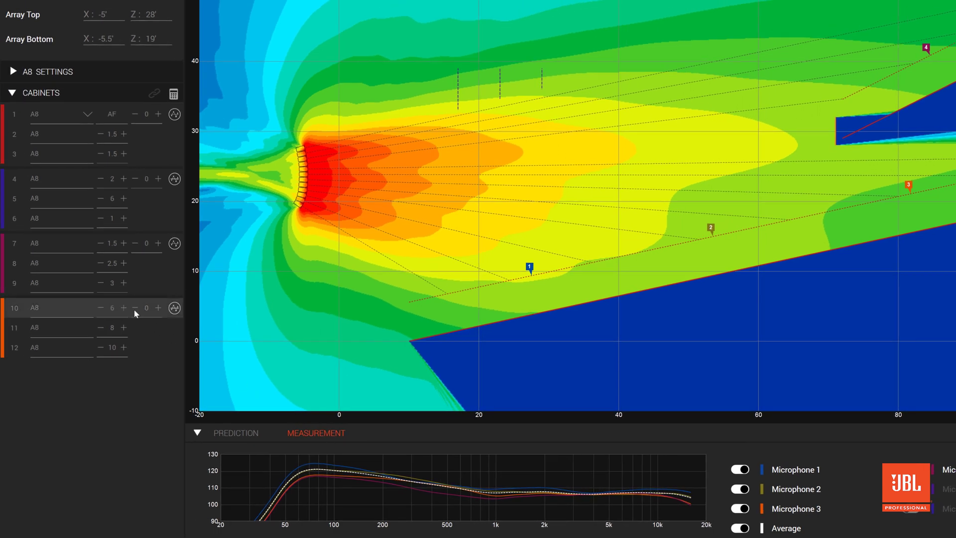
Trim cabinets 10–12 to -1 and set Array Size Compensation to -1 dB.
click(135, 308)
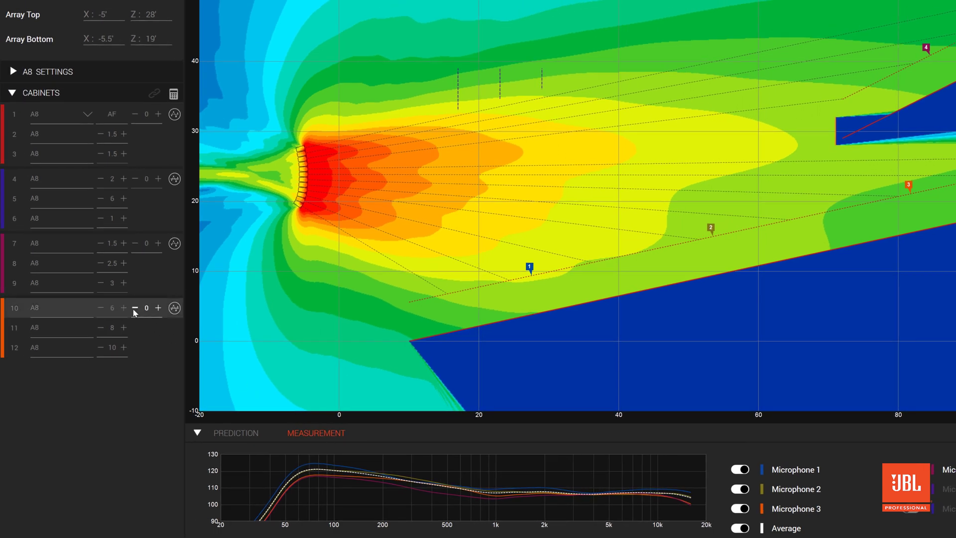
click(174, 307)
click(539, 216)
click(566, 217)
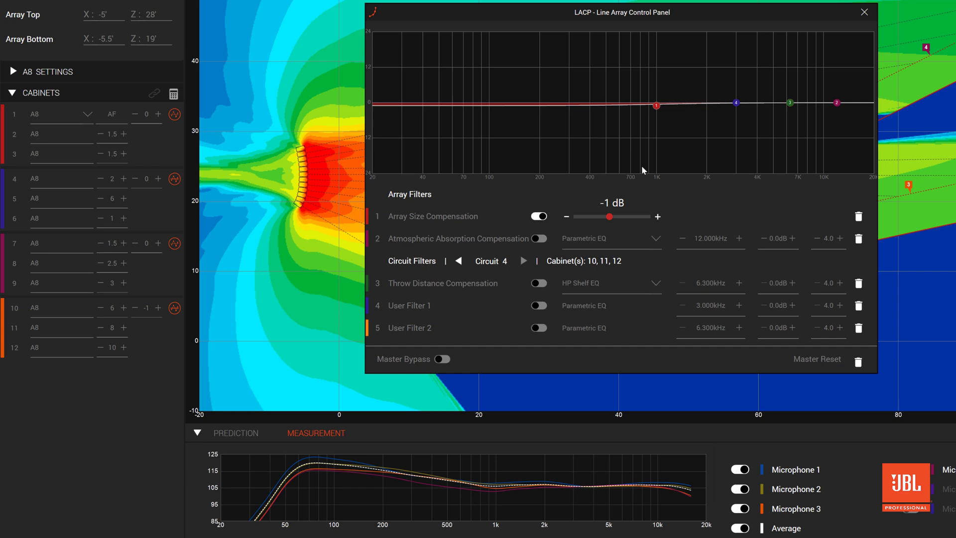
click(865, 12)
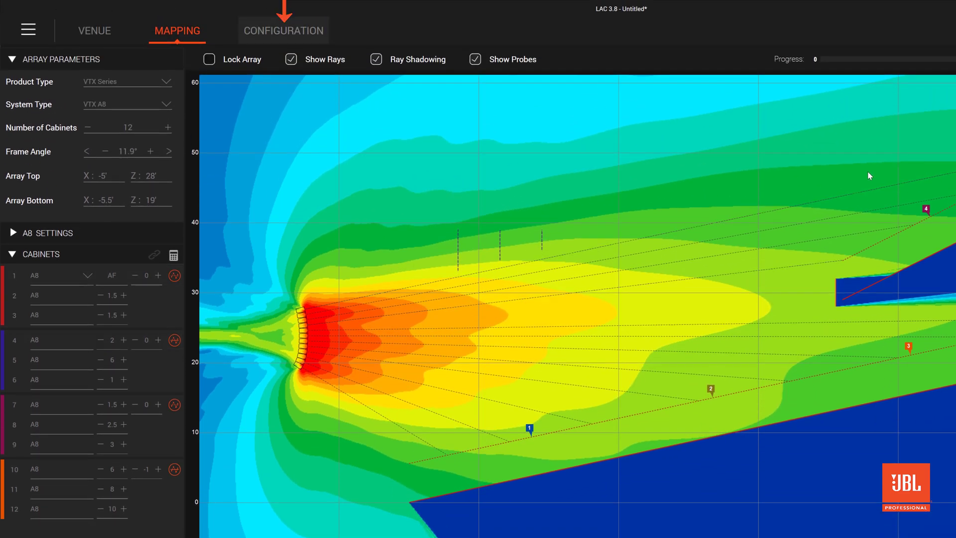
Set 25 lbs added cable weight, Single-Point suspension and extension bar position B.
click(250, 29)
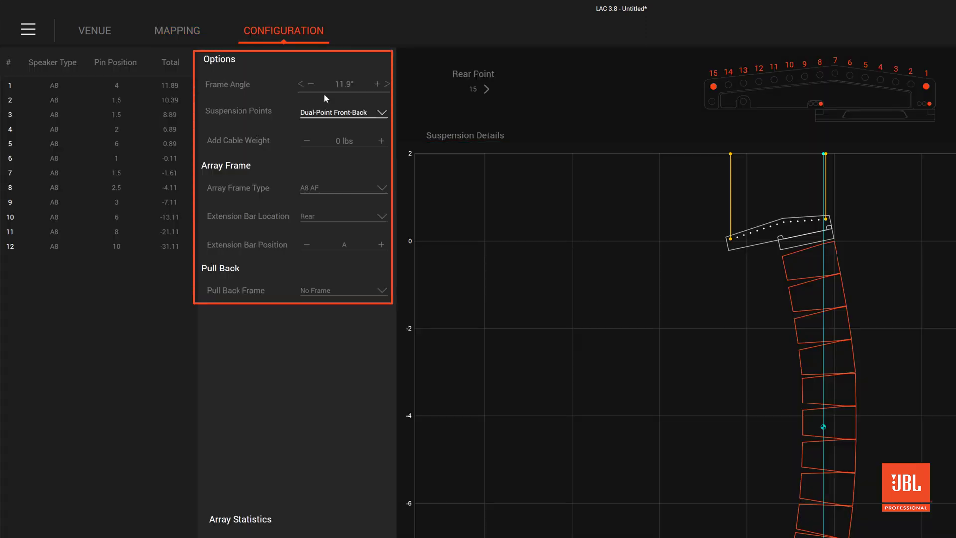
click(380, 142)
click(373, 114)
click(337, 128)
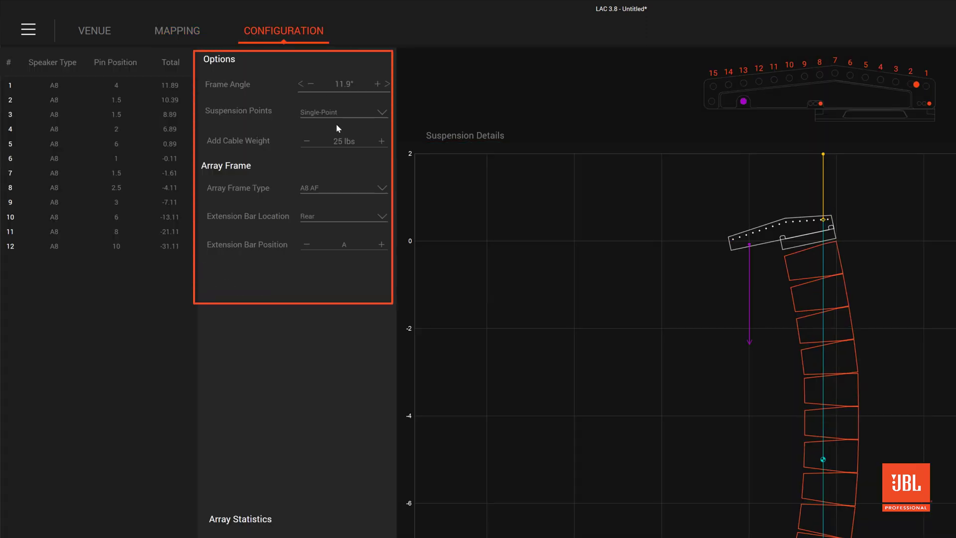
click(381, 244)
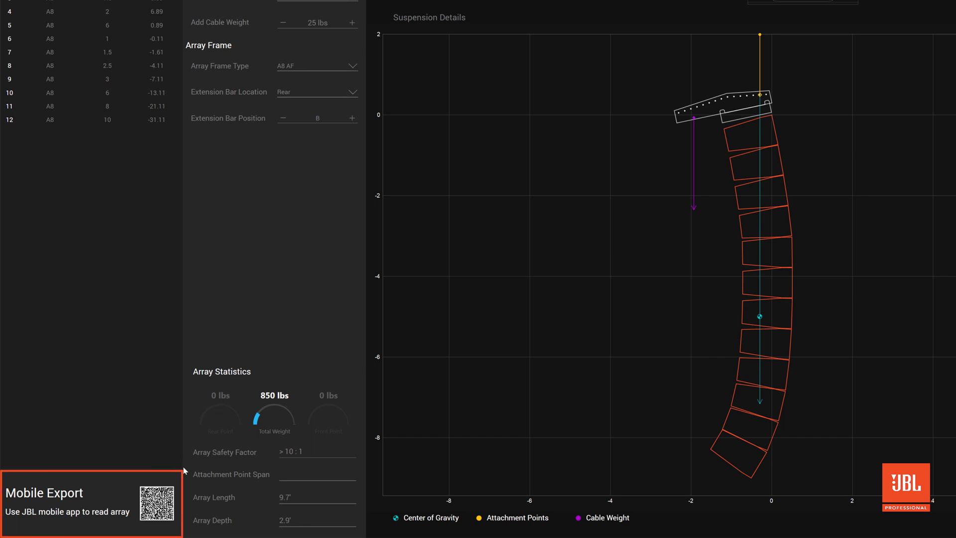
click(171, 499)
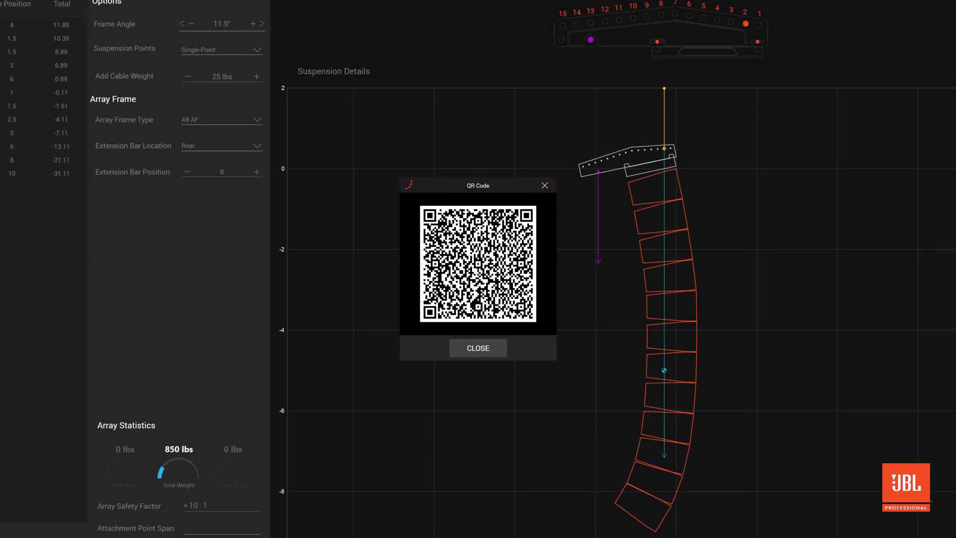
click(471, 350)
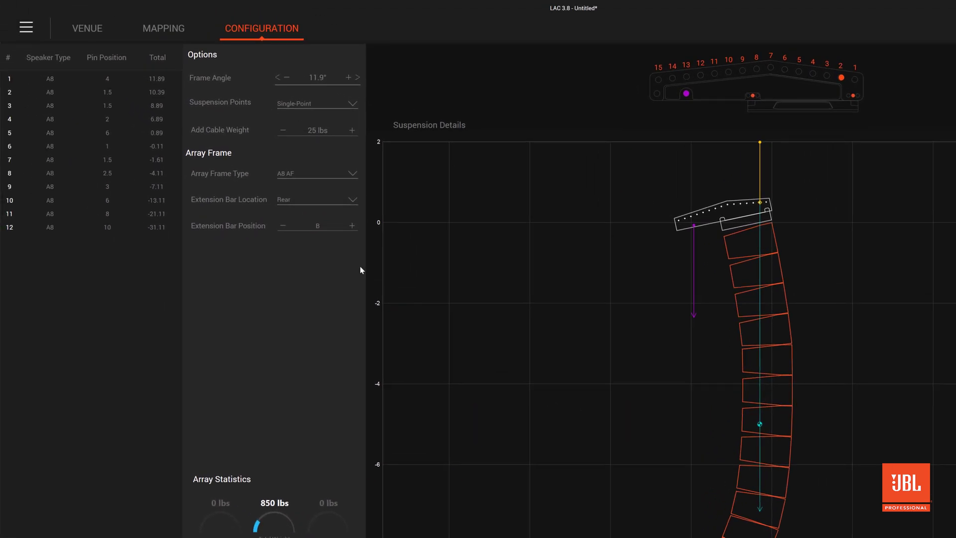
Open LAC3's main menu from the hamburger button.
click(29, 32)
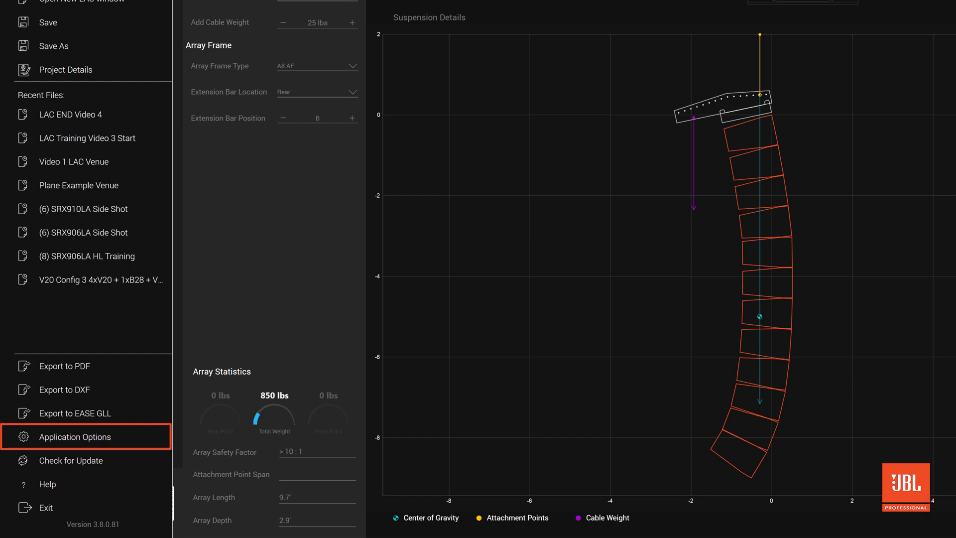
Switch the application theme to Light, leaving units on Imperial.
click(36, 437)
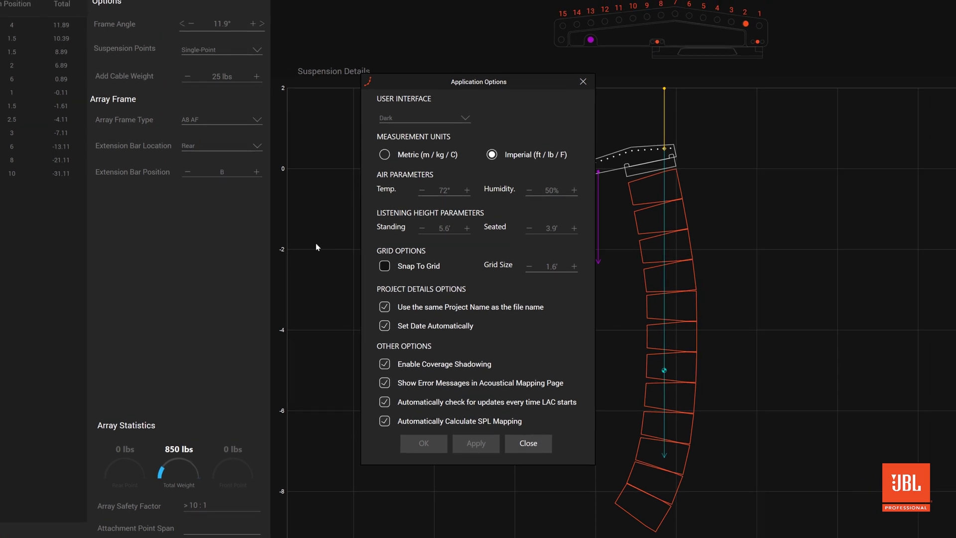
click(417, 117)
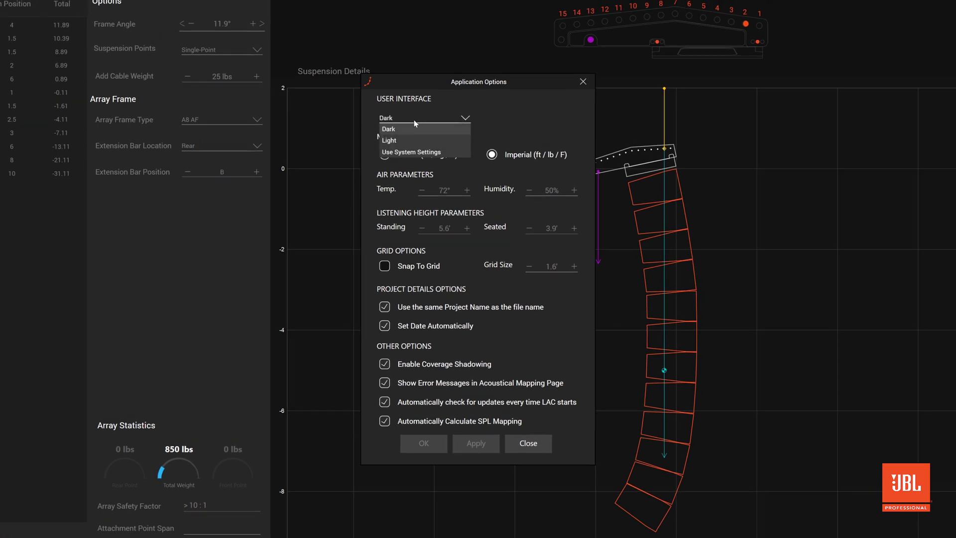
click(394, 140)
click(385, 155)
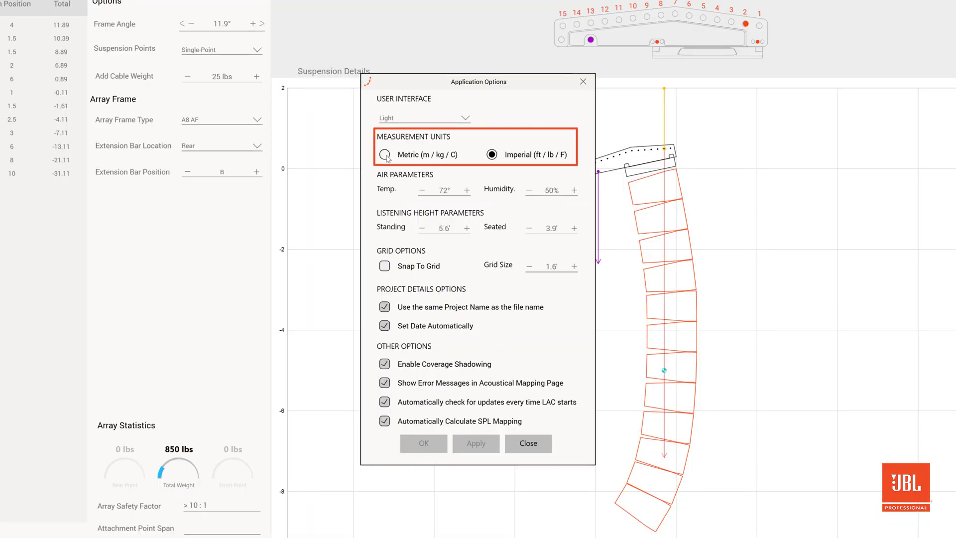
click(531, 158)
Set humidity to 55% and temperature to 74°, then apply and close the options.
double_click(551, 191)
text(55%)
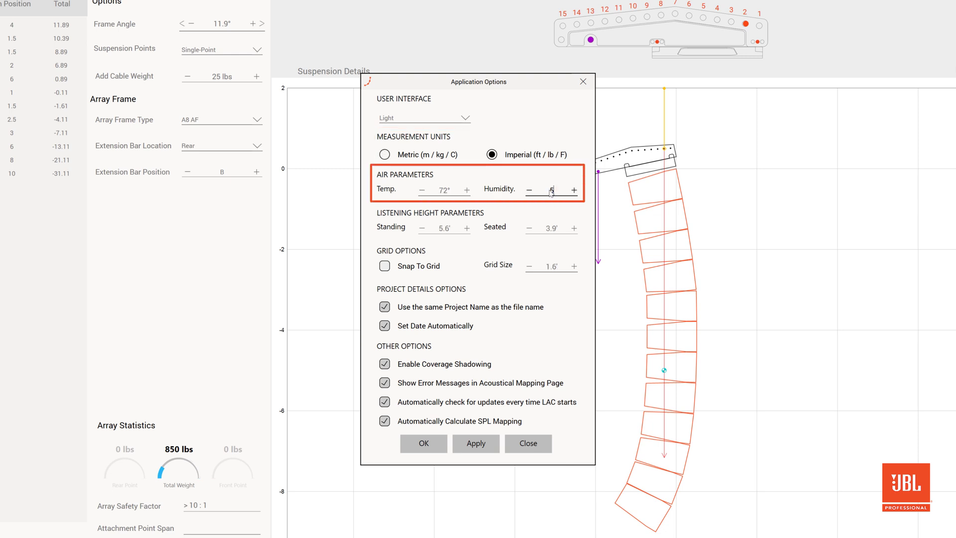
double_click(444, 190)
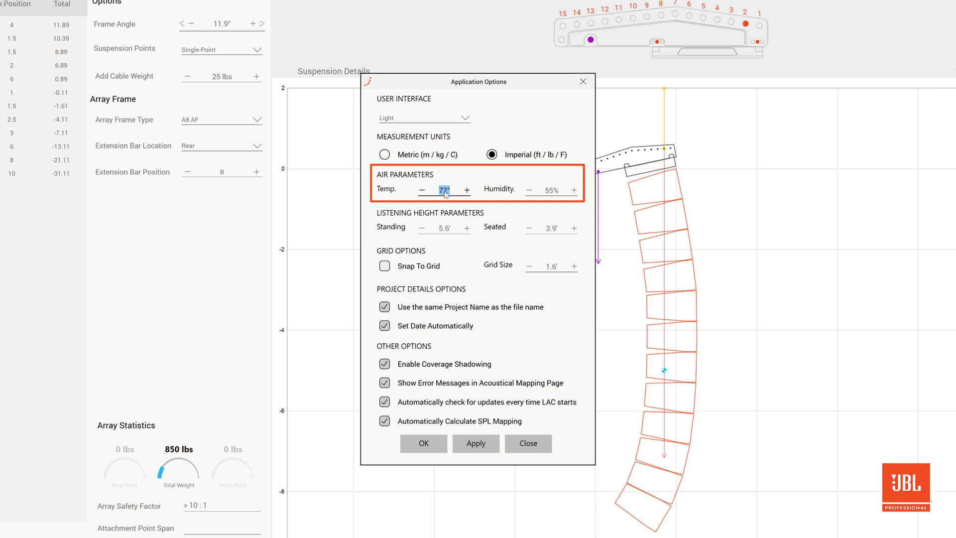
text(74)
click(493, 198)
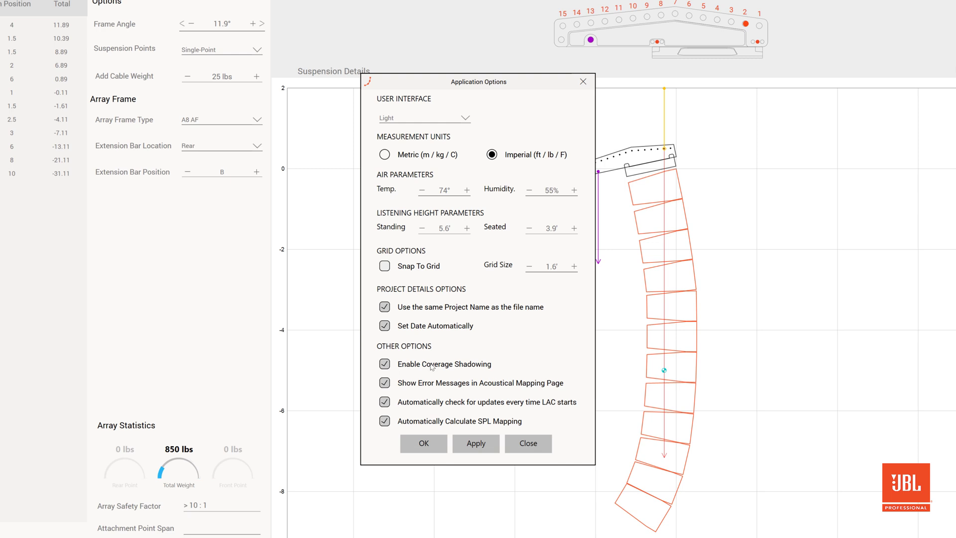
click(472, 440)
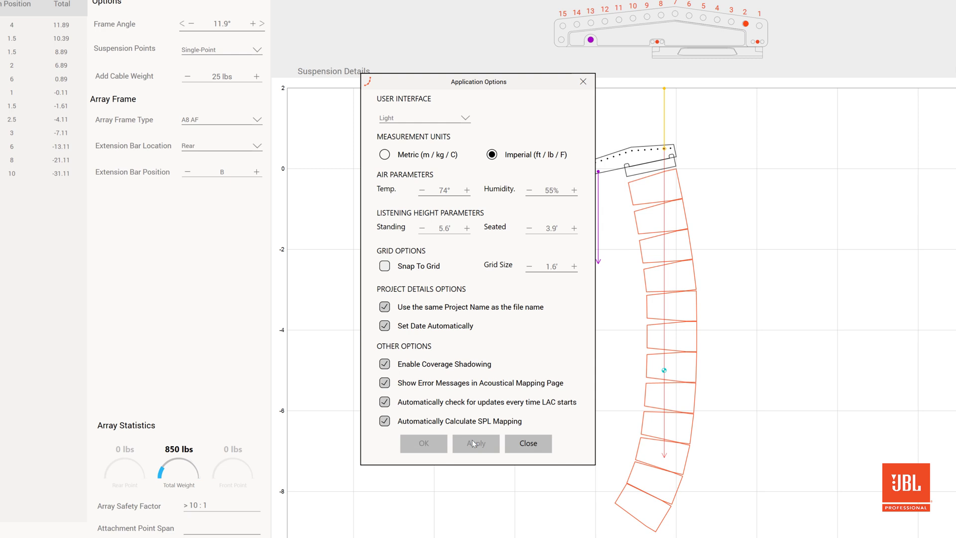
click(527, 443)
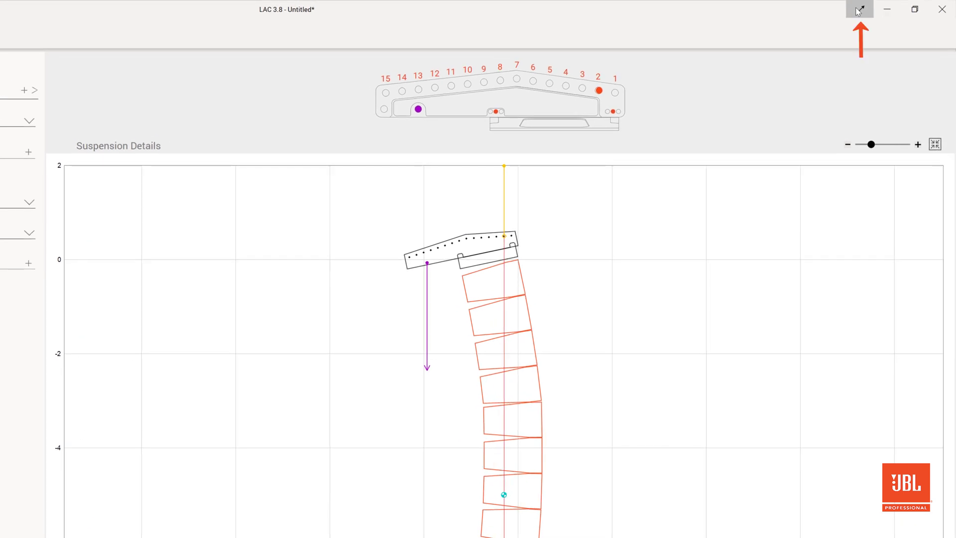
Switch LAC3 to full-screen mode with F11.
key(F11)
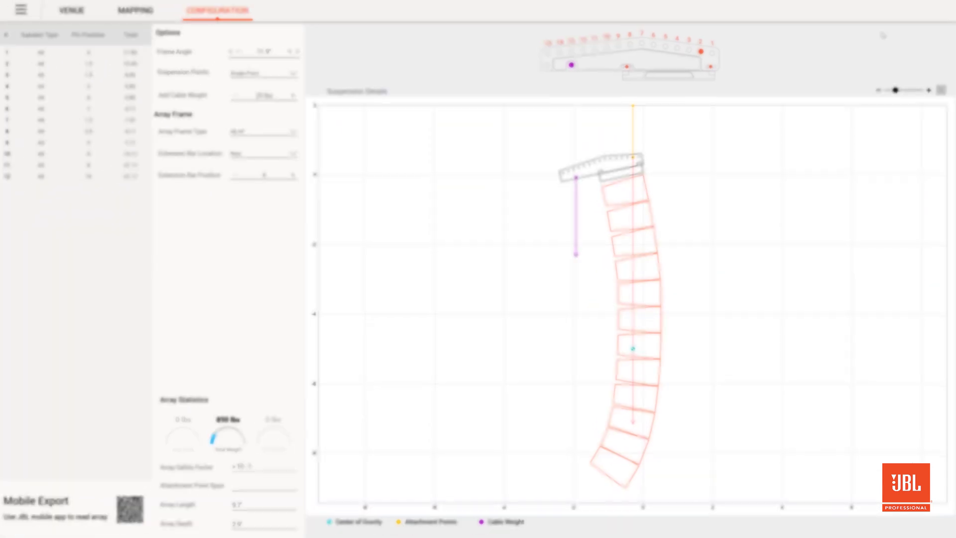